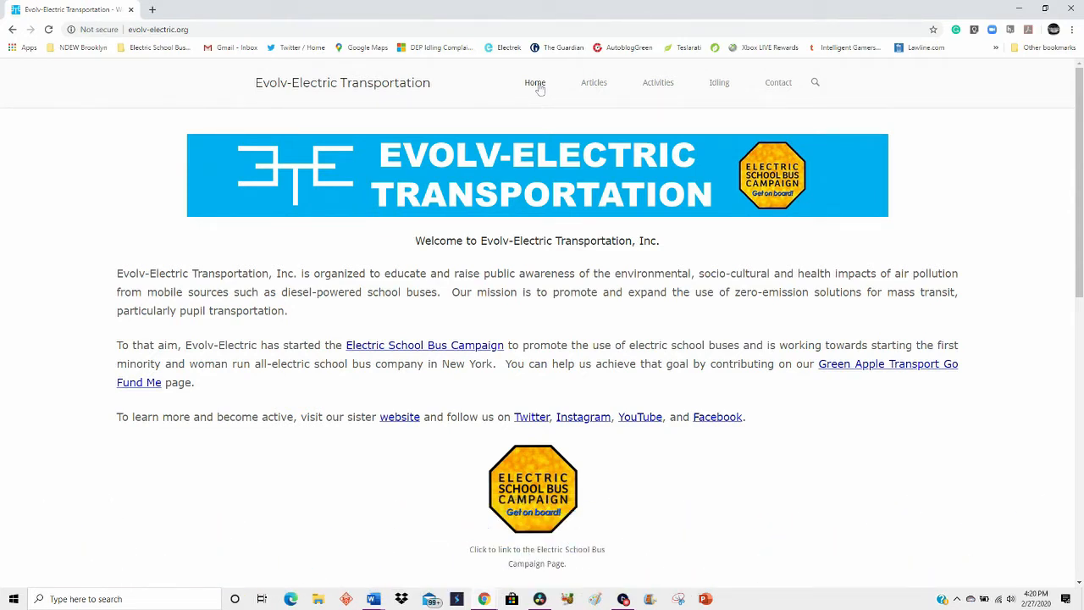
# - Open the NYC DEP idling complaint portal from the site's Idling page and start creating a new account
pyautogui.click(719, 84)
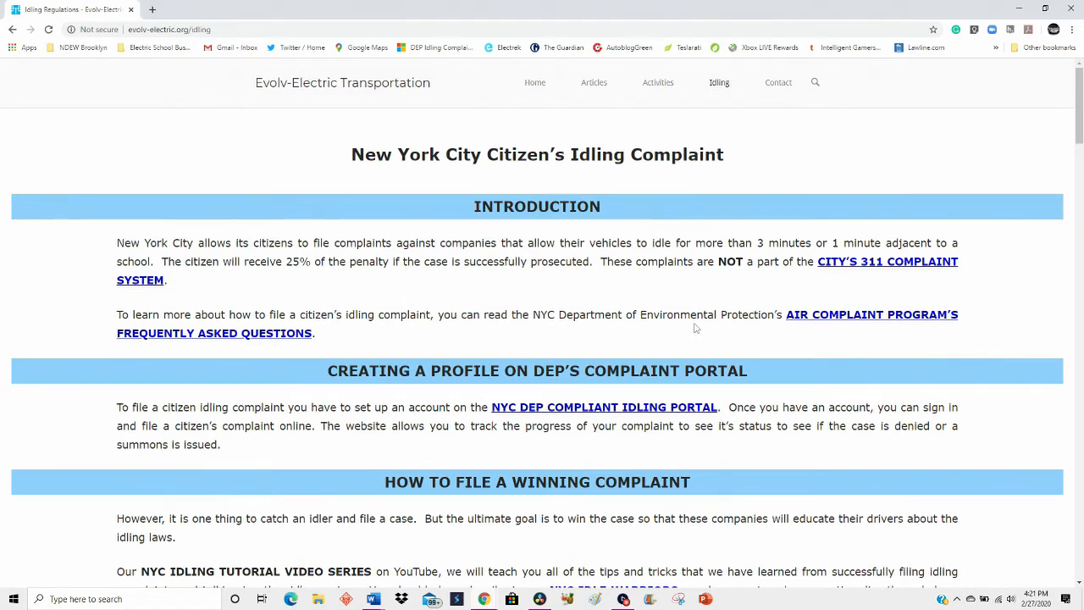
pyautogui.click(628, 409)
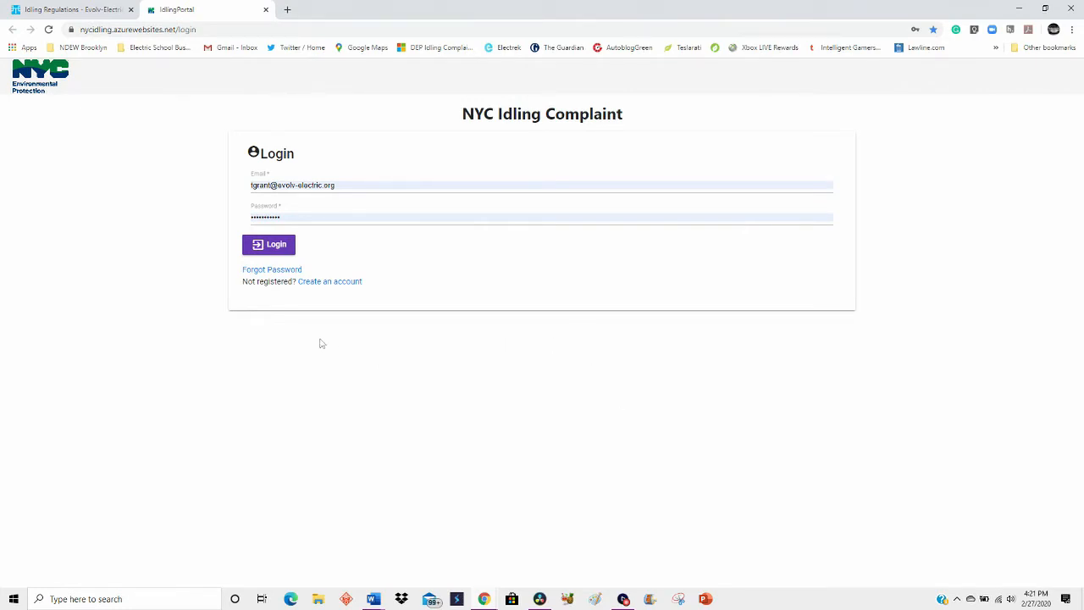
pyautogui.click(334, 283)
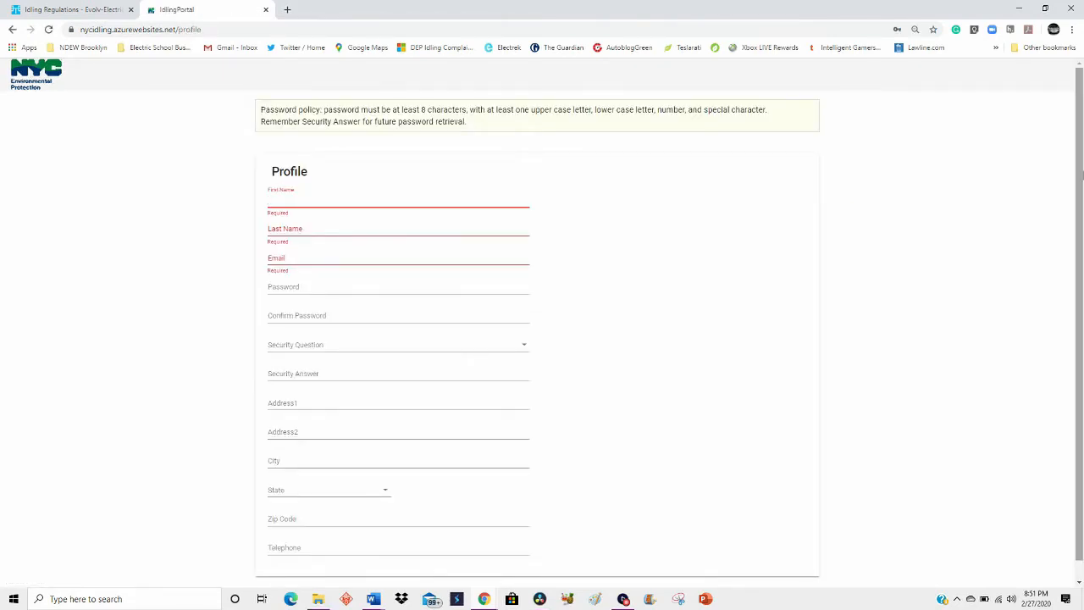
# - Enter Evolv as the first name on the profile form
pyautogui.moveTo(1080, 173); pyautogui.dragTo(1078, 200)
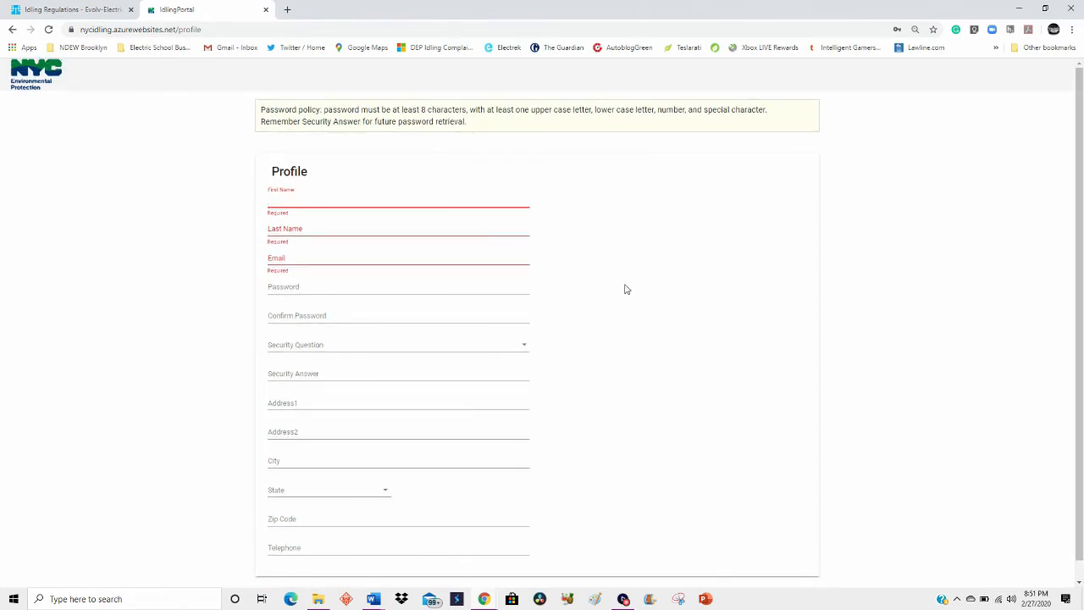
pyautogui.scroll(4, 627, 289)
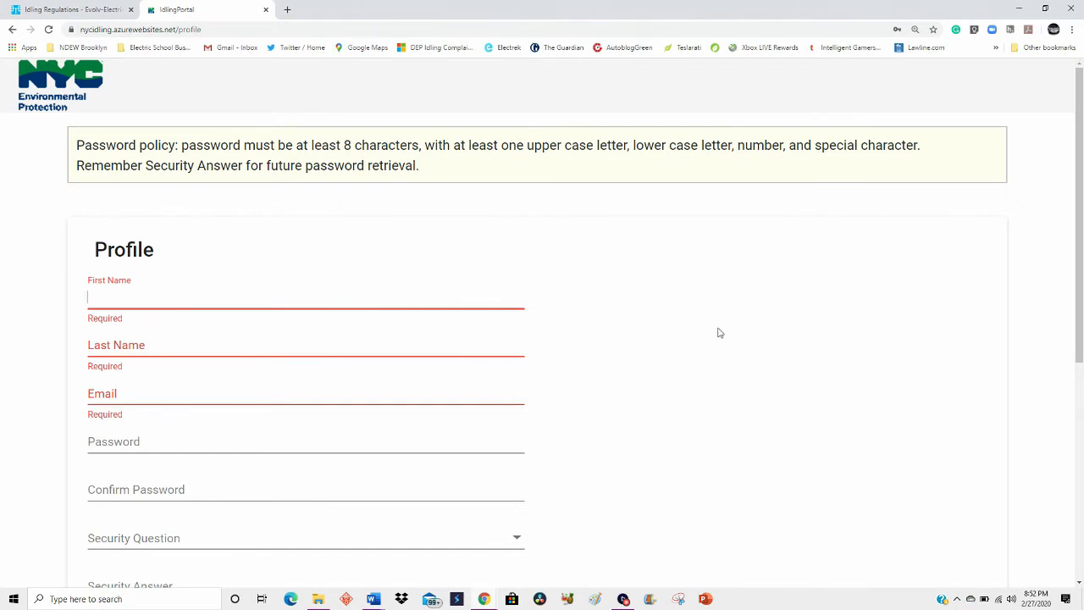
pyautogui.hotkey('ctrl', '+')
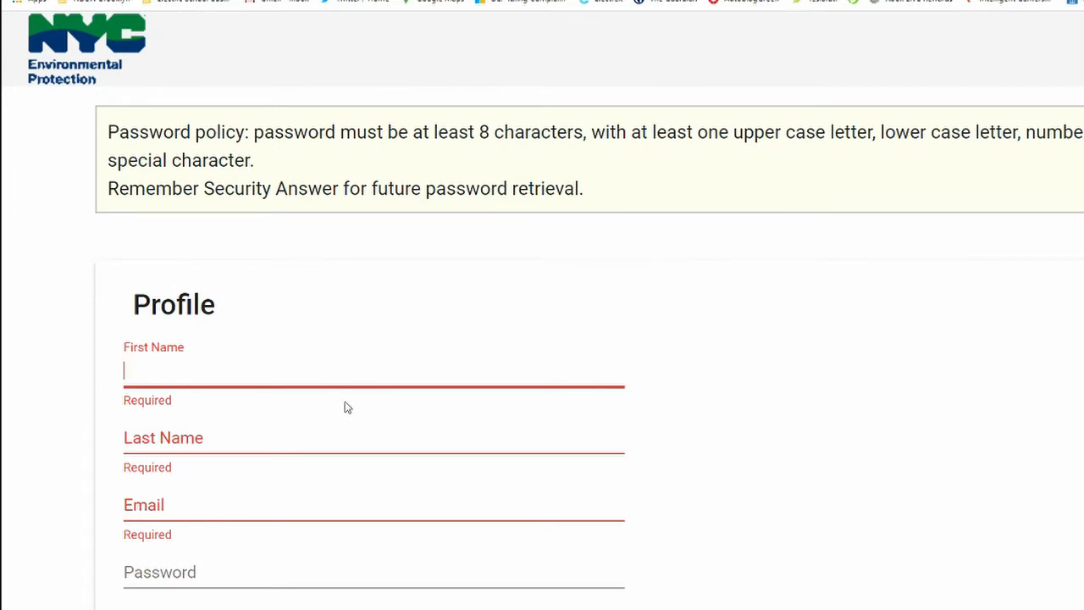
pyautogui.write('Evolv')
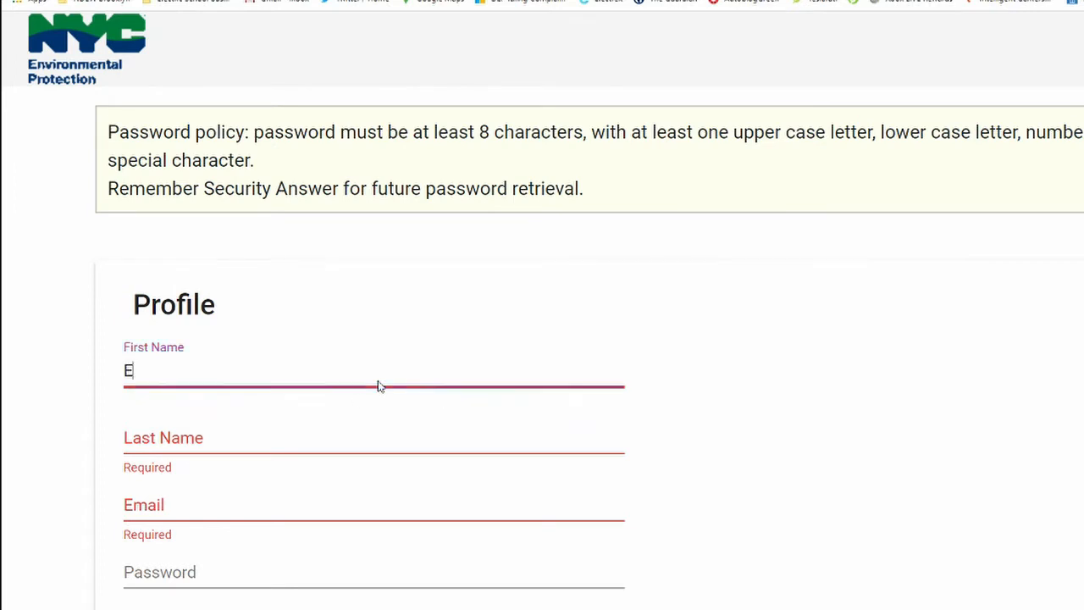
# - Enter Electric, capitalised, as the last name
pyautogui.click(339, 442)
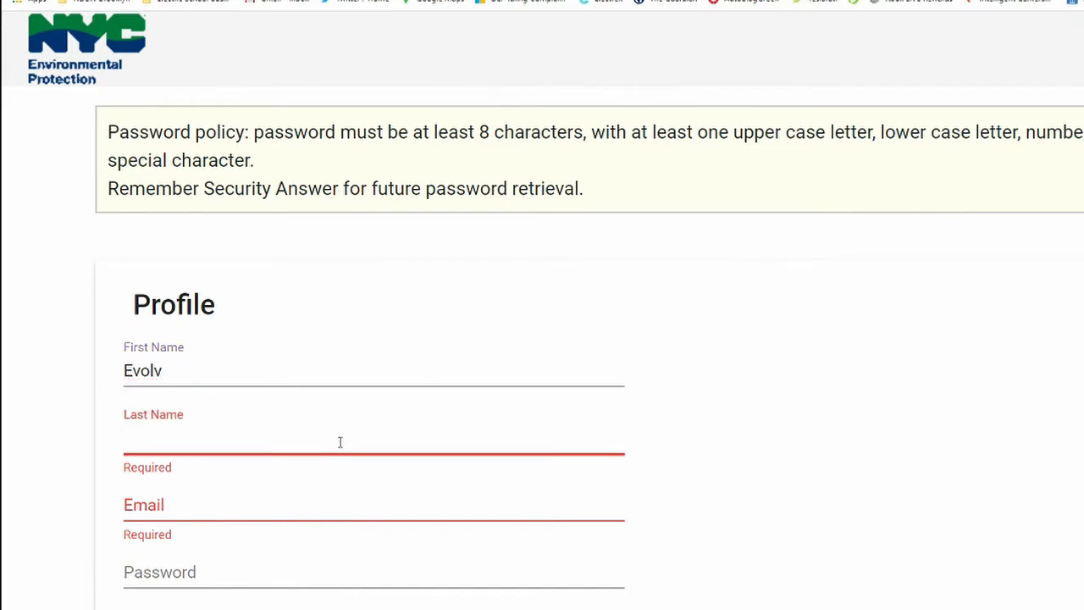
pyautogui.write('electric')
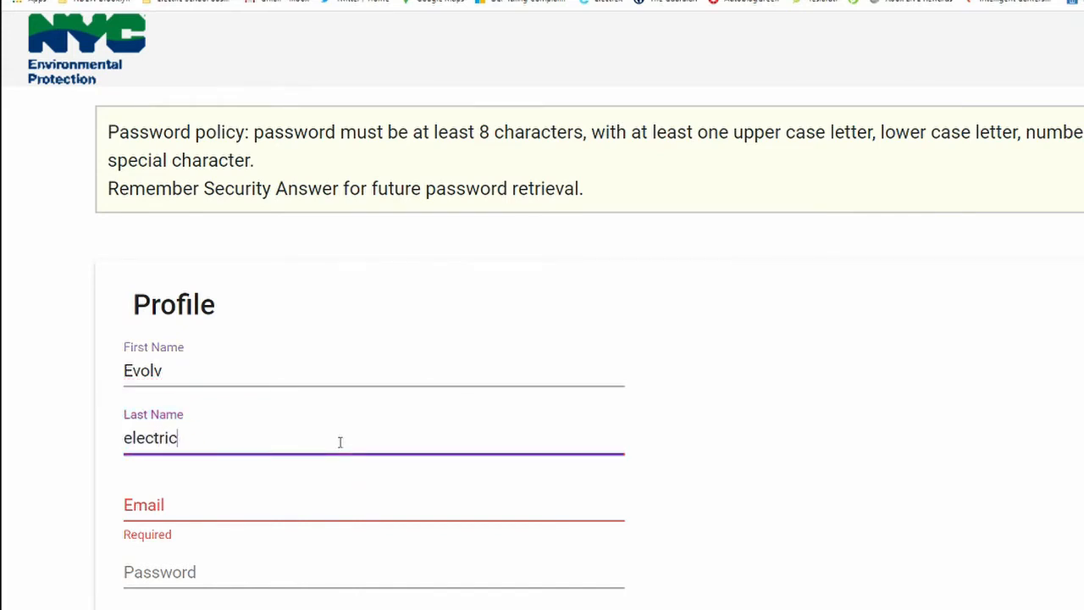
pyautogui.press('Left')
pyautogui.press('Left')
pyautogui.press('Left')
pyautogui.press('Left')
pyautogui.press('Left')
pyautogui.press('Left')
pyautogui.press('Left')
pyautogui.press('BackSpace')
pyautogui.write('E')
# - Fill in the organisation's e-mail address in the email field
pyautogui.scroll(-3, 542, 339)
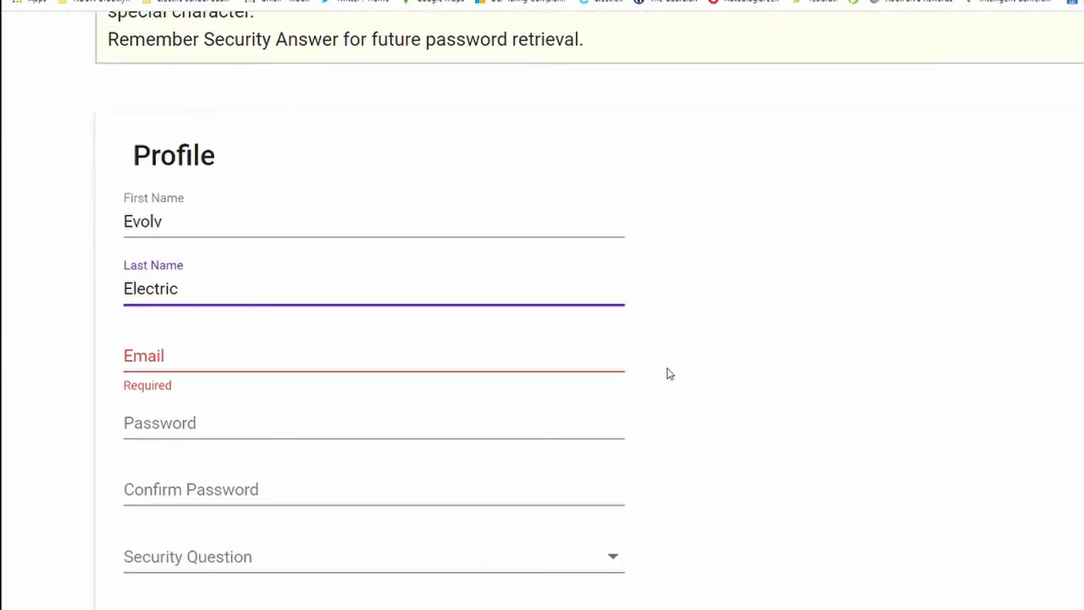
pyautogui.click(360, 360)
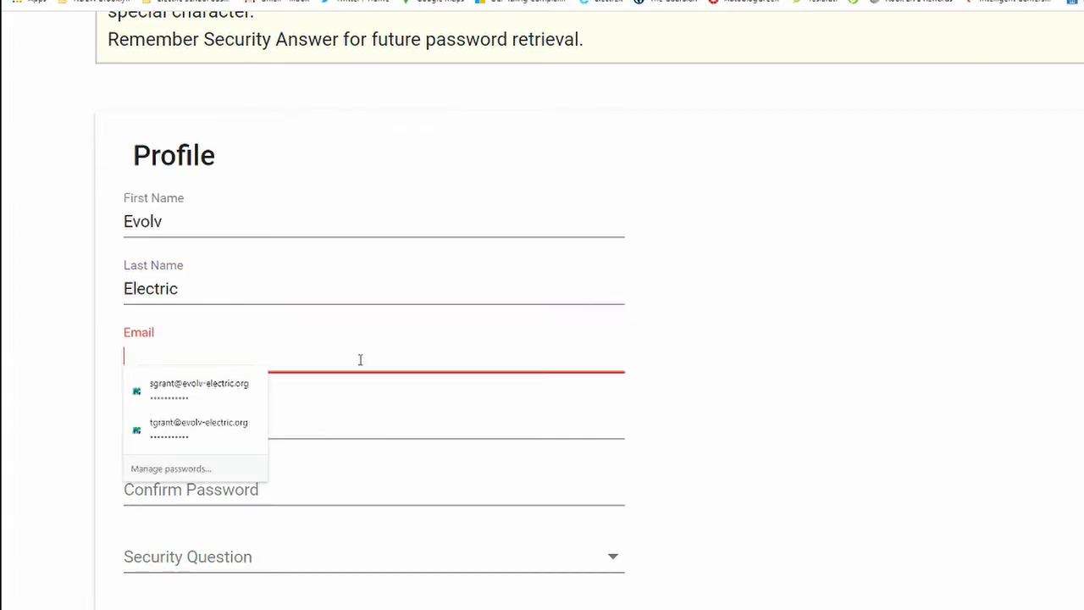
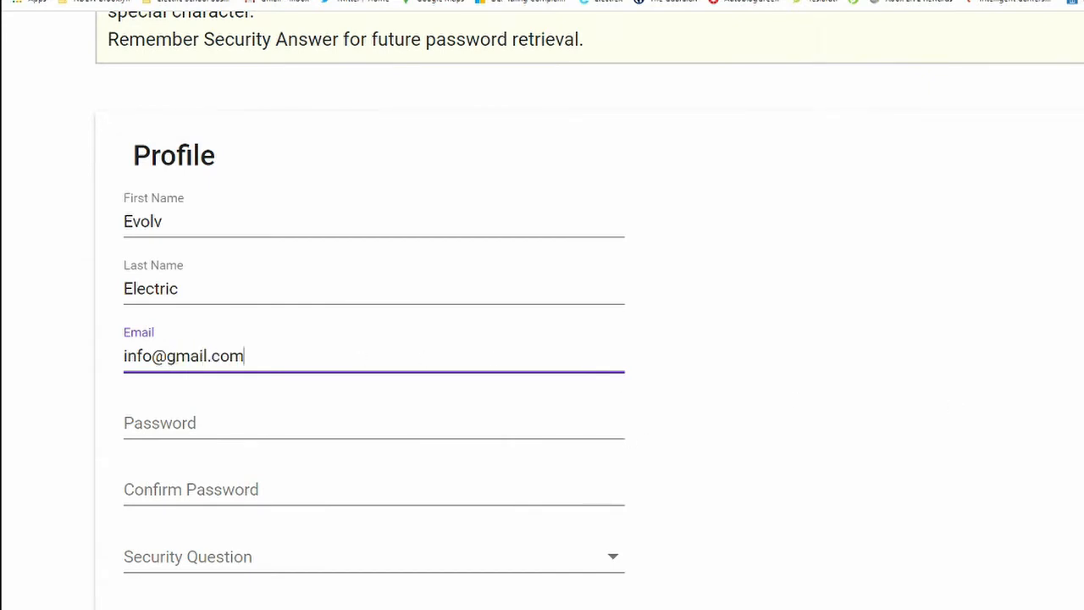
# - Enter the account password and repeat it in the confirm password field
pyautogui.scroll(-3, 376, 289)
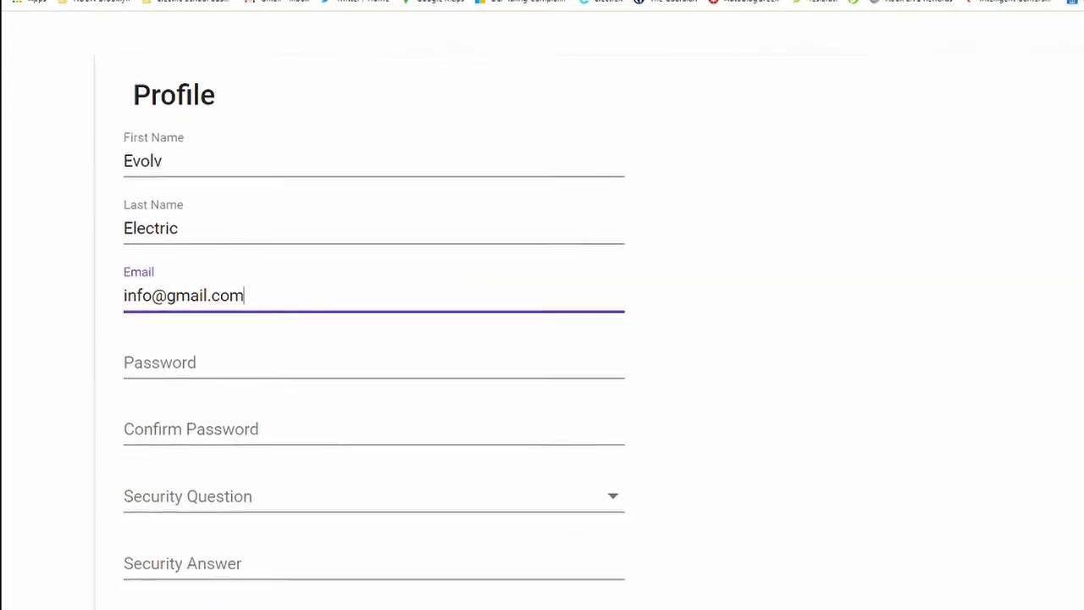
pyautogui.click(339, 258)
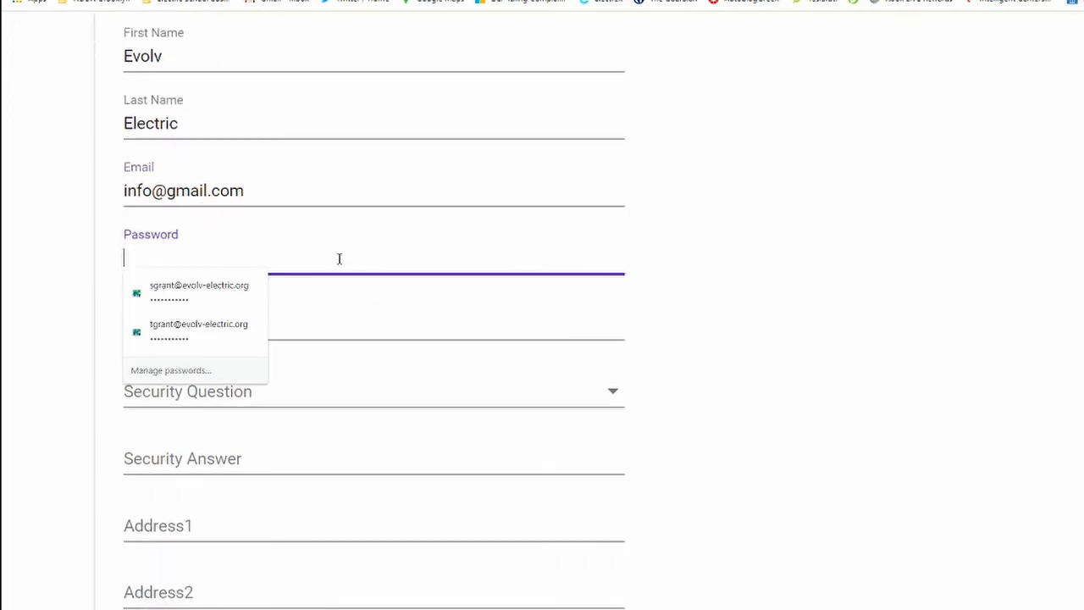
pyautogui.write('•••••••')
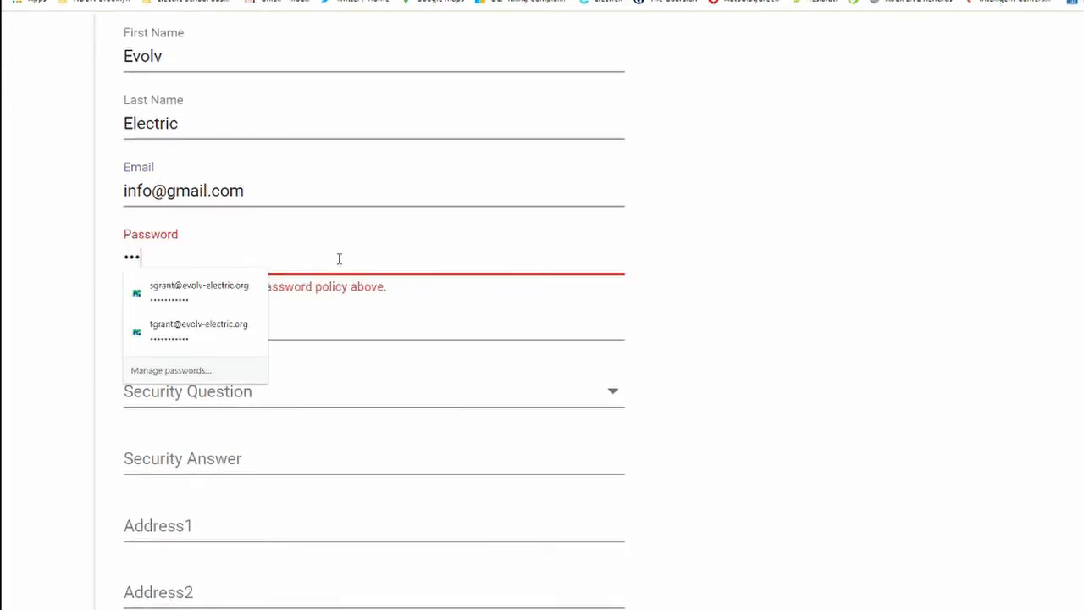
pyautogui.write('••••')
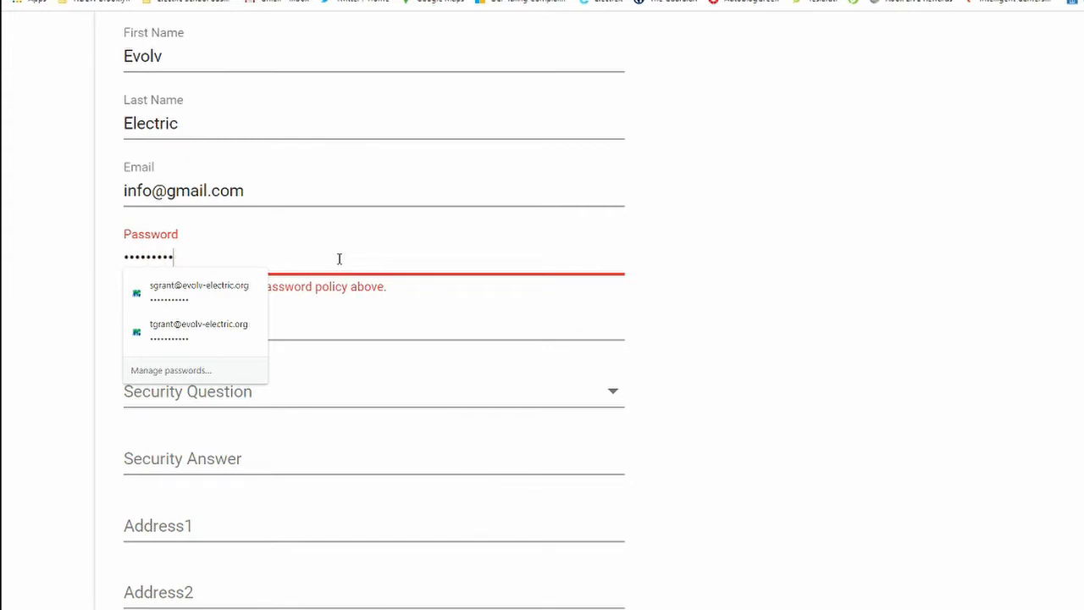
pyautogui.press('Tab')
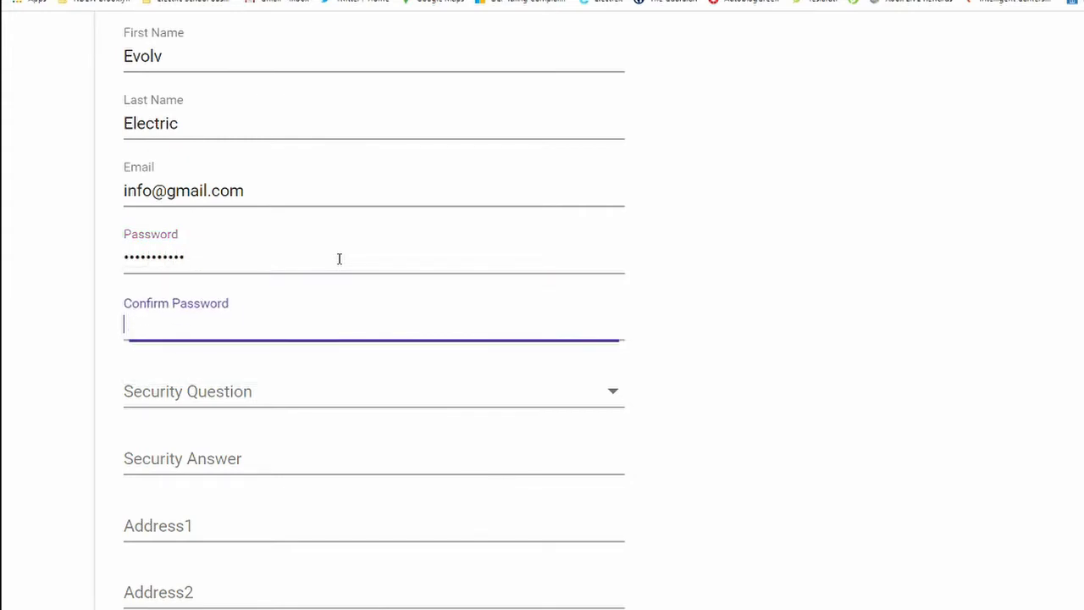
pyautogui.write('••••••••')
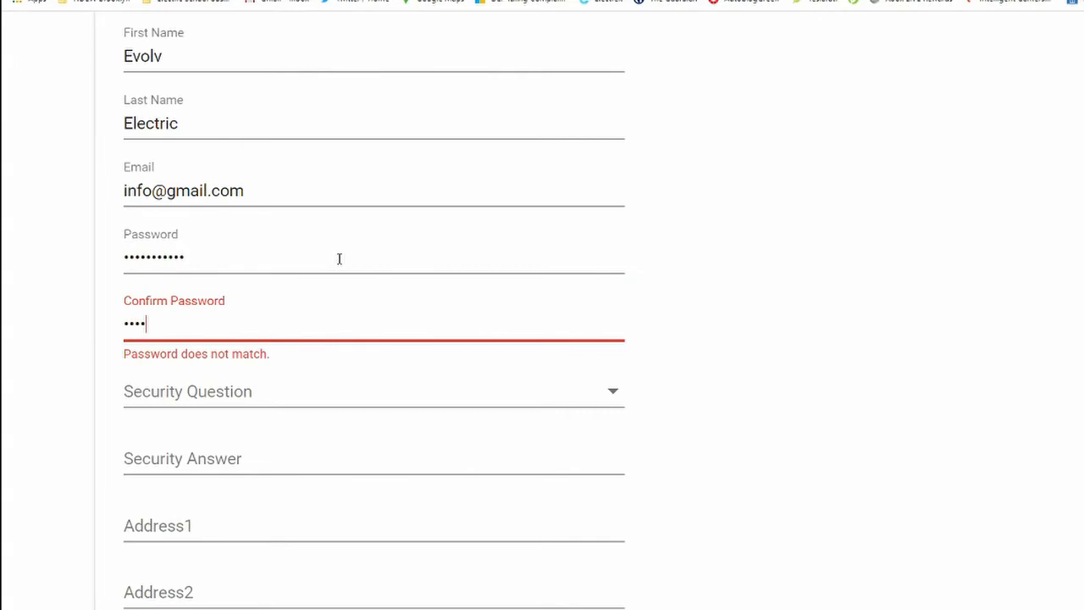
pyautogui.write('•••')
# - Choose the favourite car make and model security question and enter the security answer
pyautogui.click(623, 408)
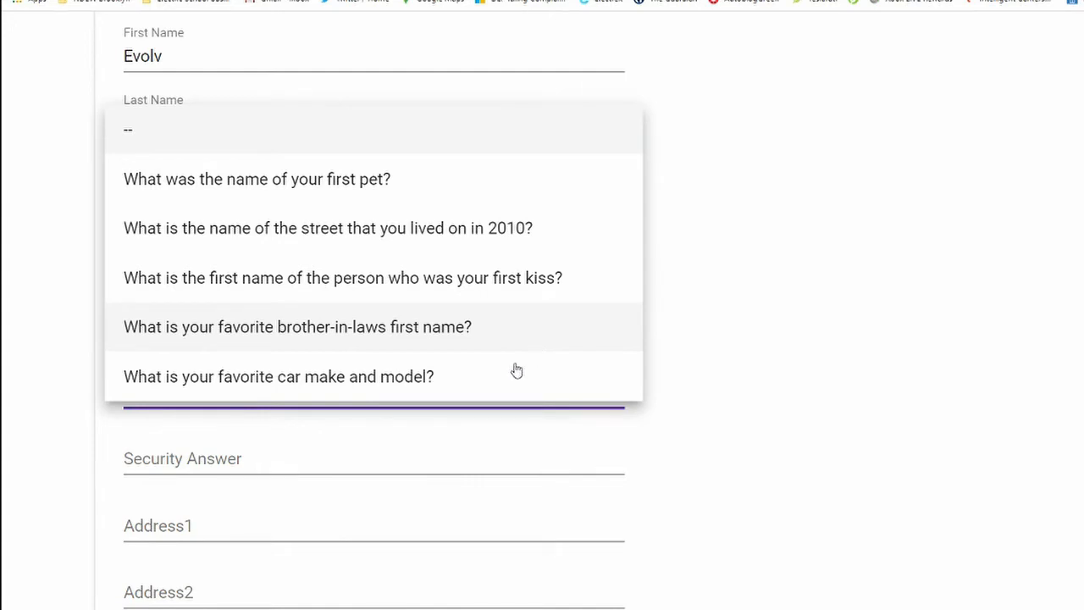
pyautogui.click(477, 395)
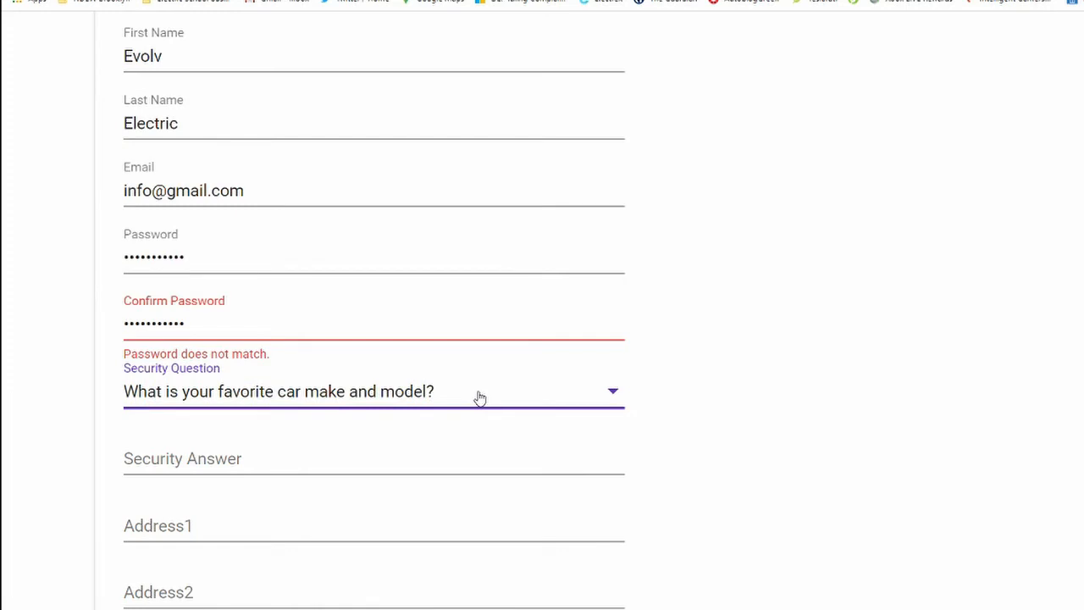
pyautogui.click(438, 470)
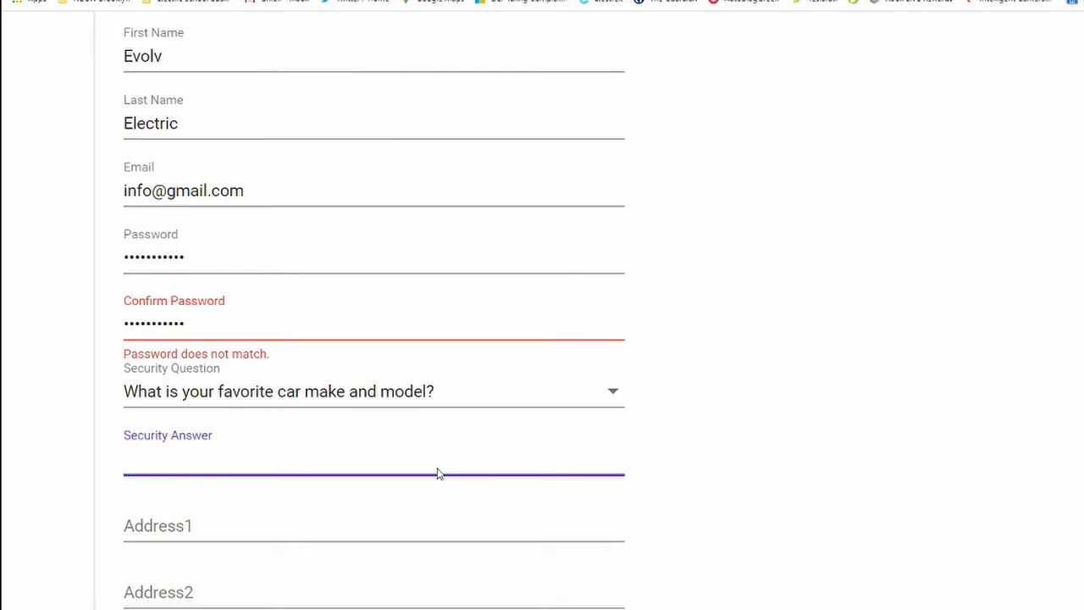
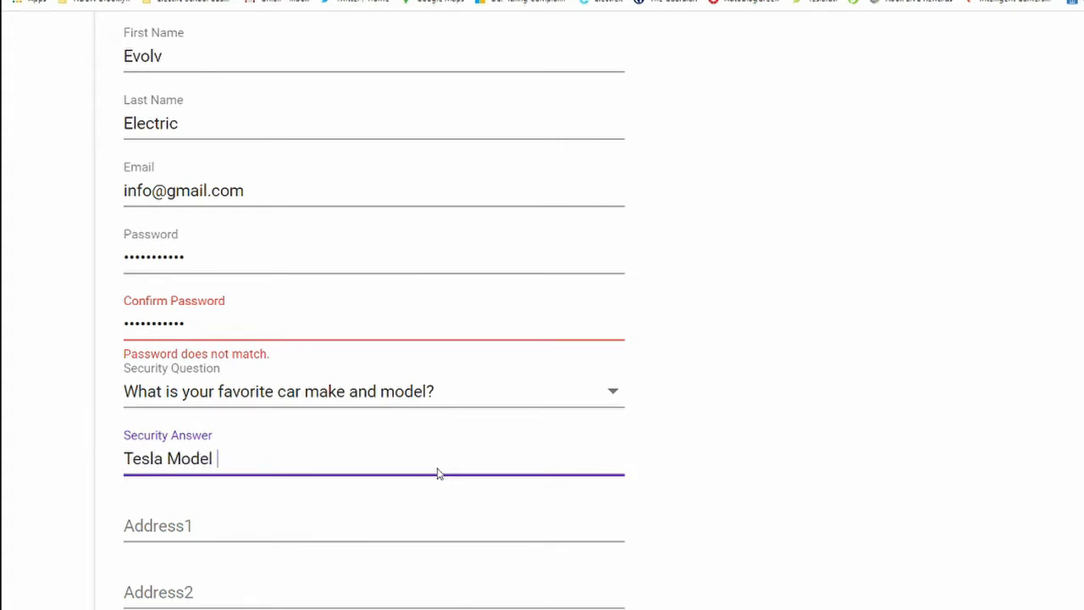
pyautogui.press('BackSpace')
pyautogui.press('BackSpace')
# - Fill in the street address as the first address line
pyautogui.scroll(-1, 1021, 412)
pyautogui.scroll(-4, 374, 313)
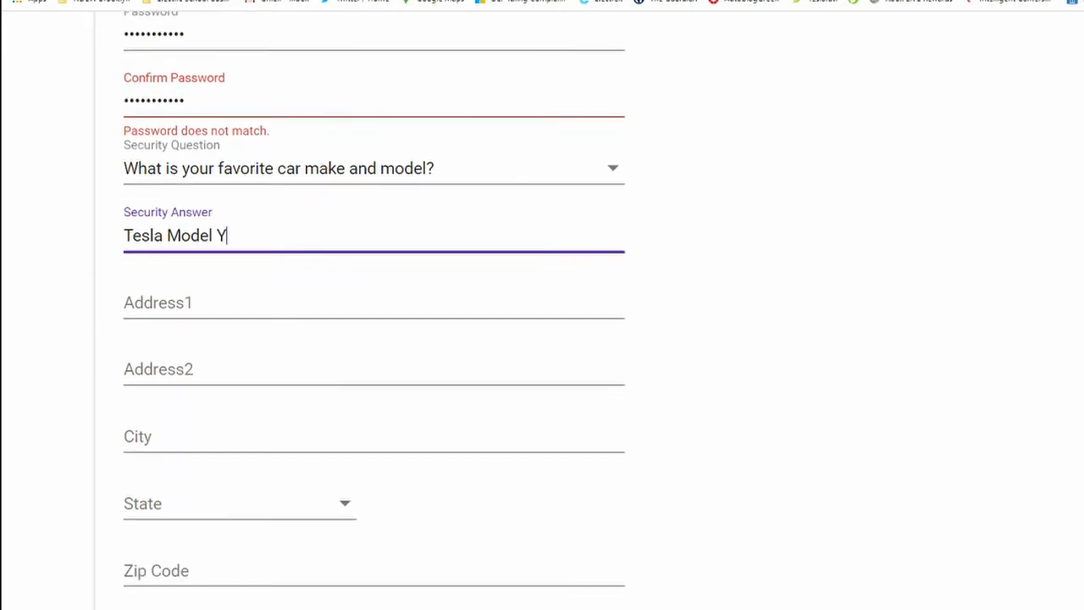
pyautogui.scroll(-1, 374, 314)
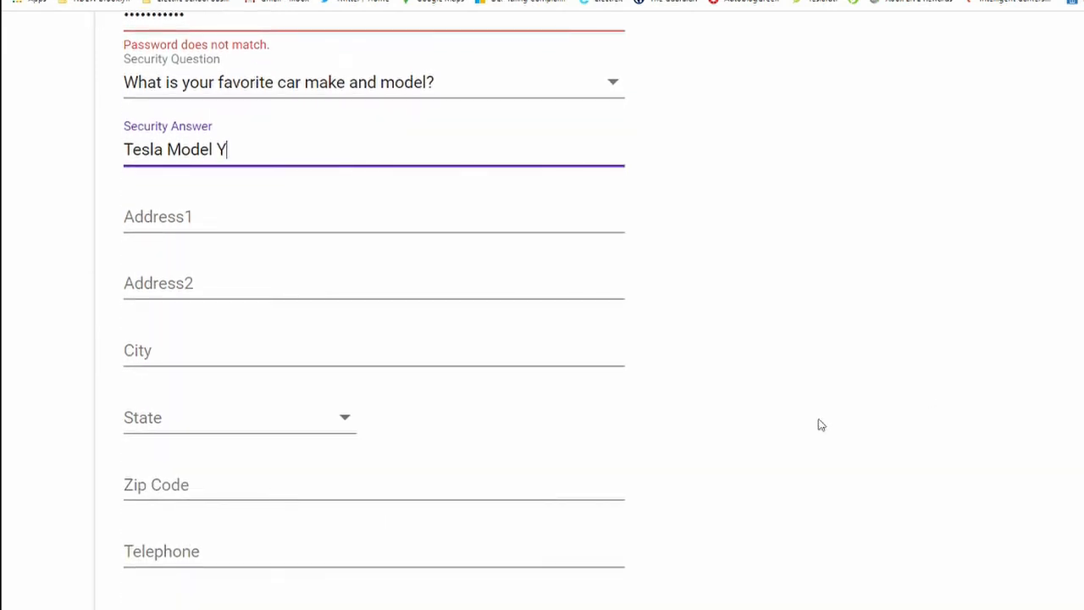
pyautogui.click(178, 229)
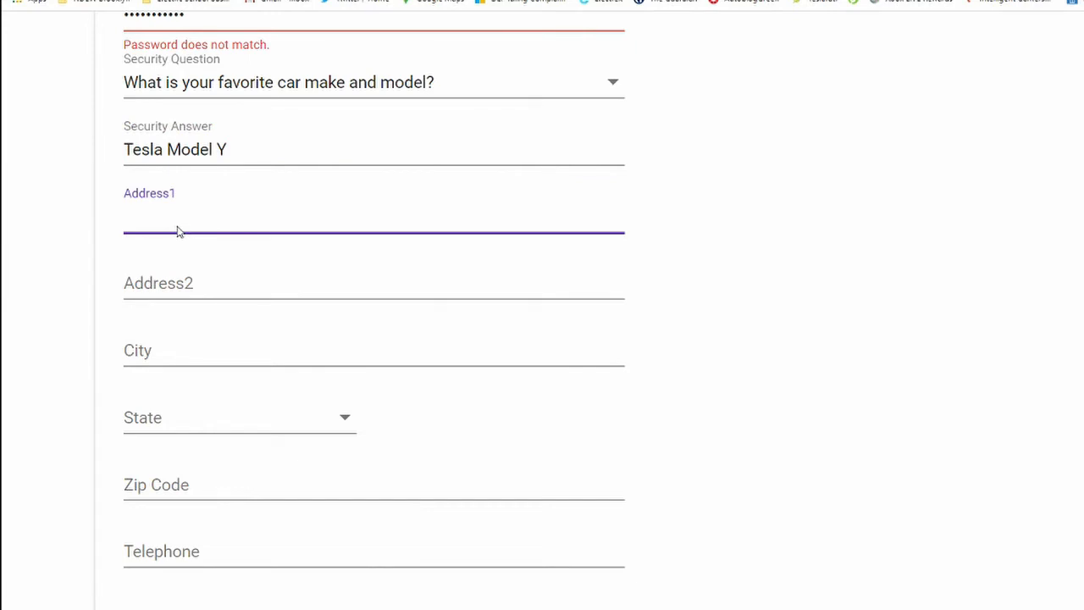
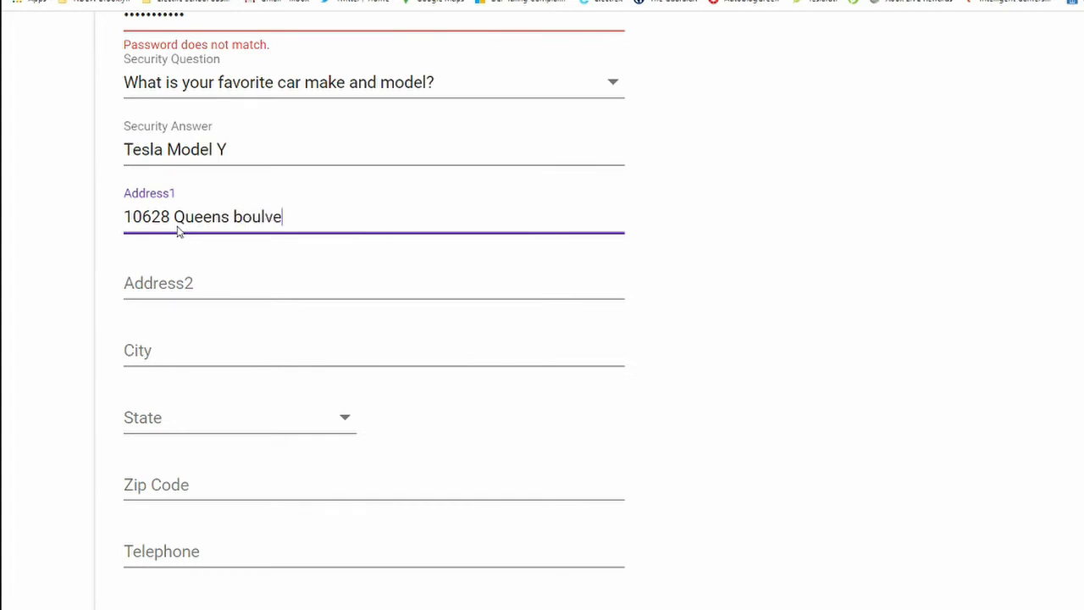
pyautogui.press('Tab')
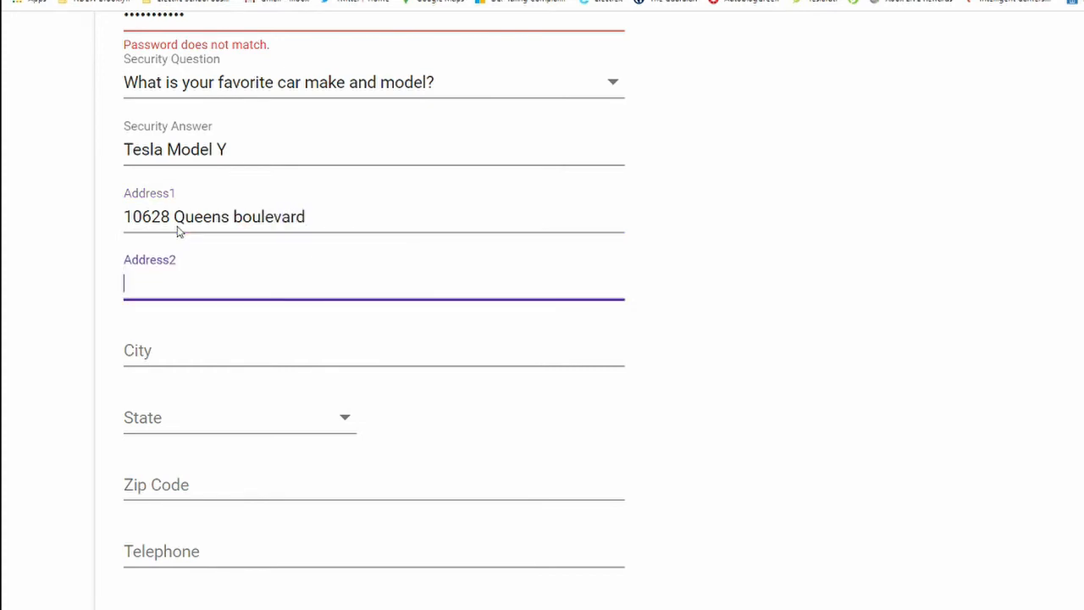
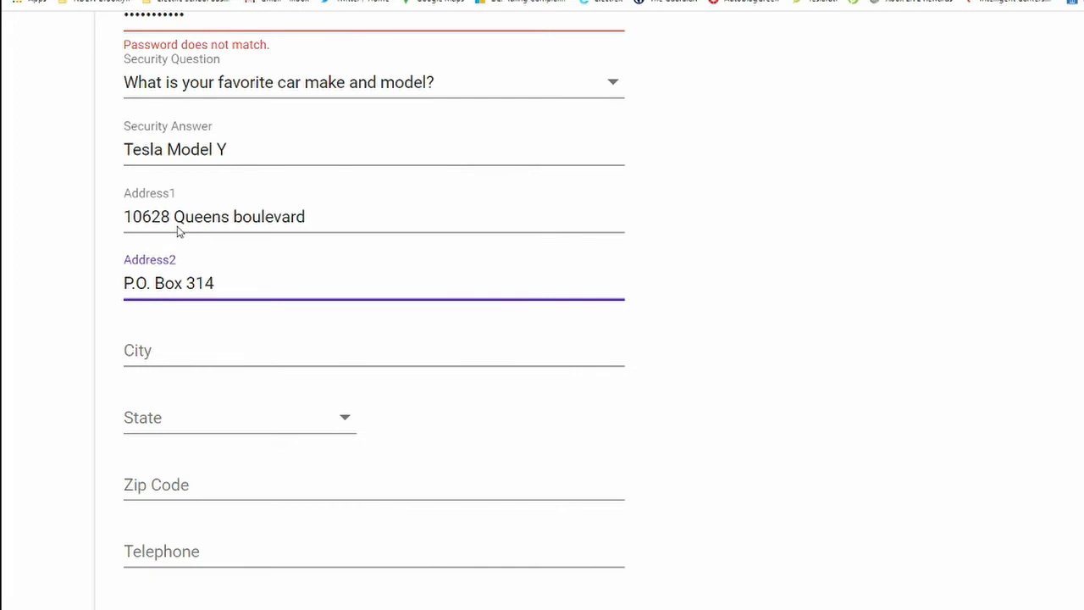
# - Enter the P.O. box as the second address line and Queens as the city
pyautogui.click(169, 354)
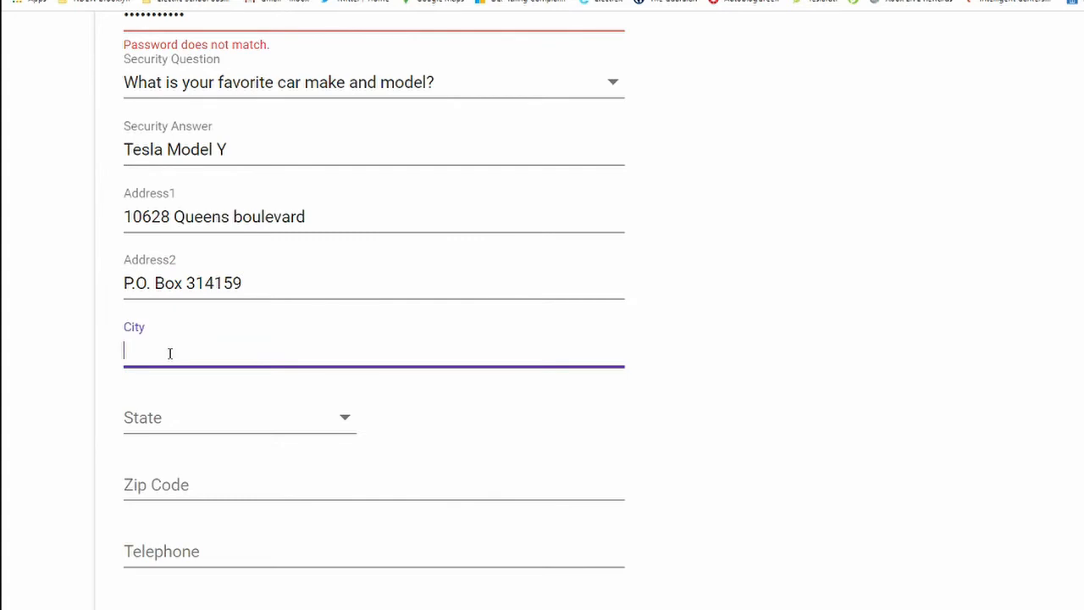
pyautogui.write('Queens')
# - Select NY as the state and fill in the zip code
pyautogui.click(346, 429)
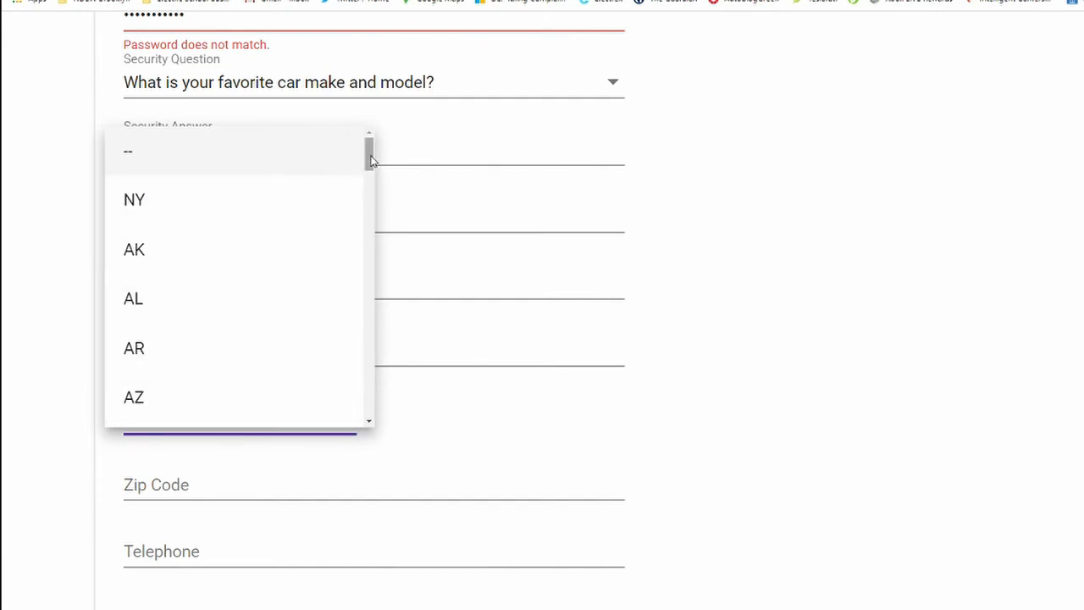
pyautogui.moveTo(371, 157)
pyautogui.mouseDown()
pyautogui.moveTo(373, 424)
pyautogui.moveTo(370, 154)
pyautogui.mouseUp()
pyautogui.click(226, 203)
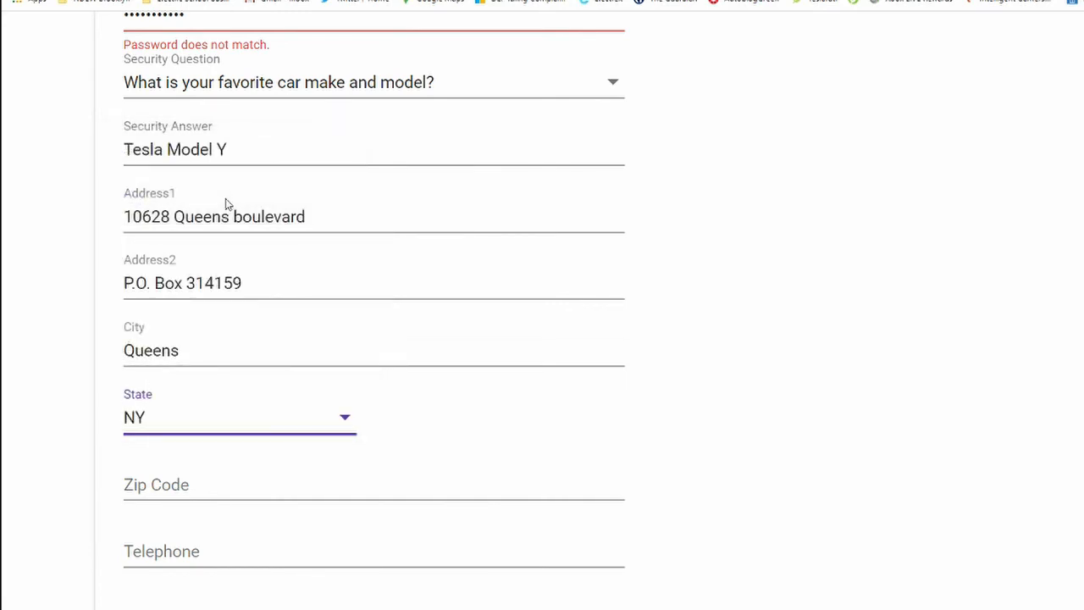
pyautogui.click(235, 492)
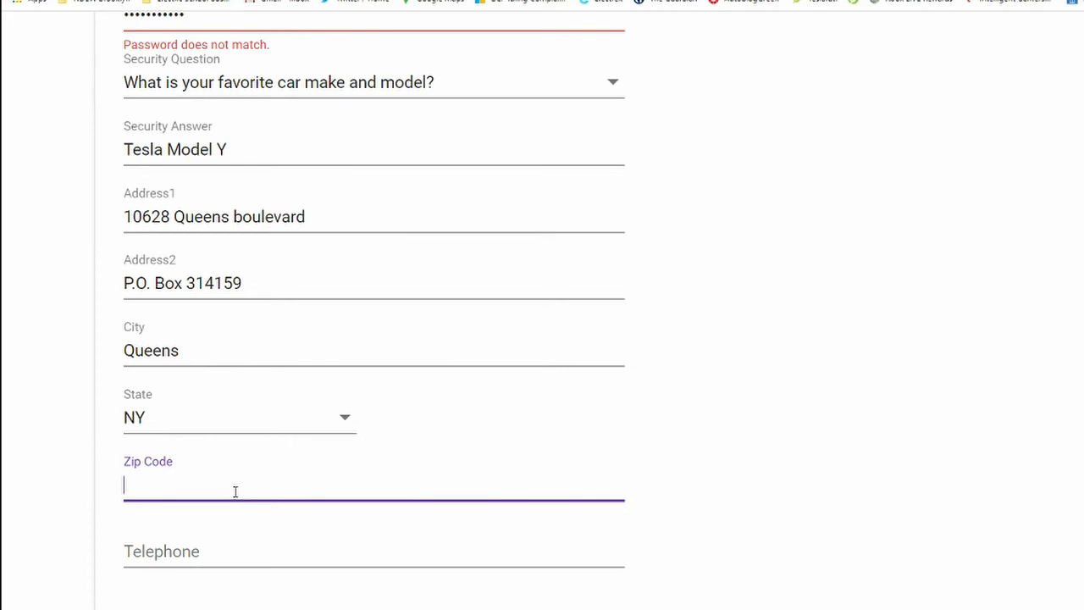
pyautogui.write('11375')
# - Fill in the contact telephone number
pyautogui.click(183, 559)
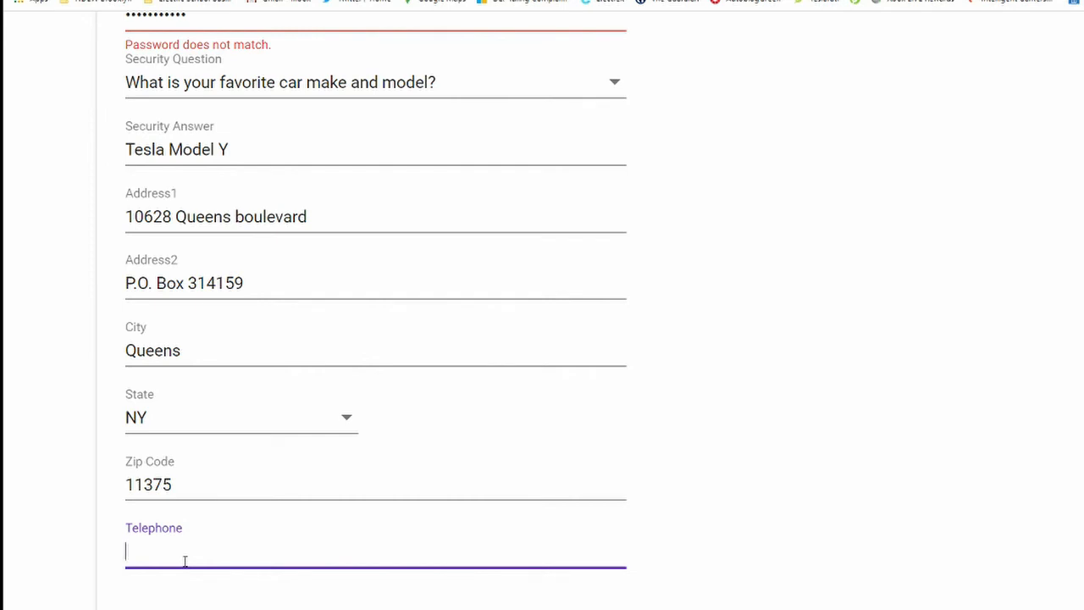
pyautogui.press('BackSpace')
pyautogui.press('BackSpace')
pyautogui.press('BackSpace')
# - Log in to the NYC Idling Complaint portal with the saved account credentials
pyautogui.scroll(-1, 589, 309)
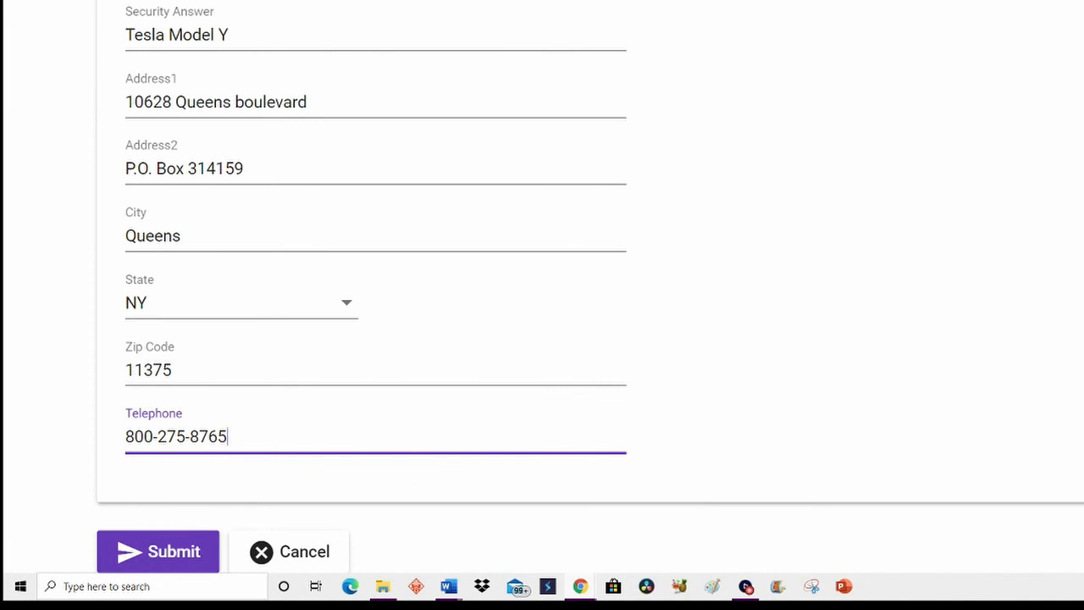
pyautogui.scroll(8, 542, 288)
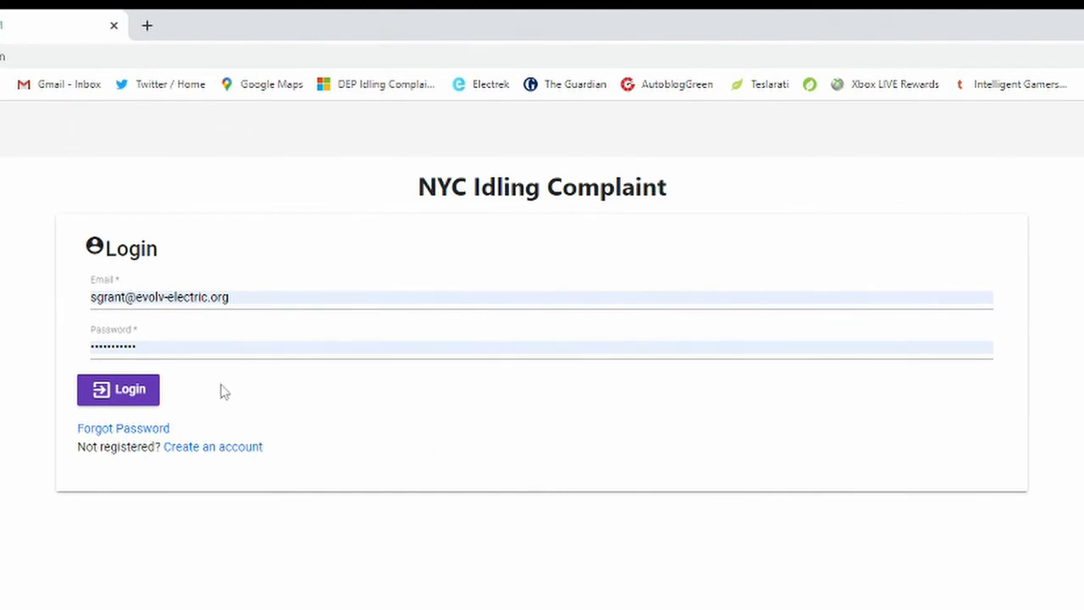
pyautogui.click(121, 393)
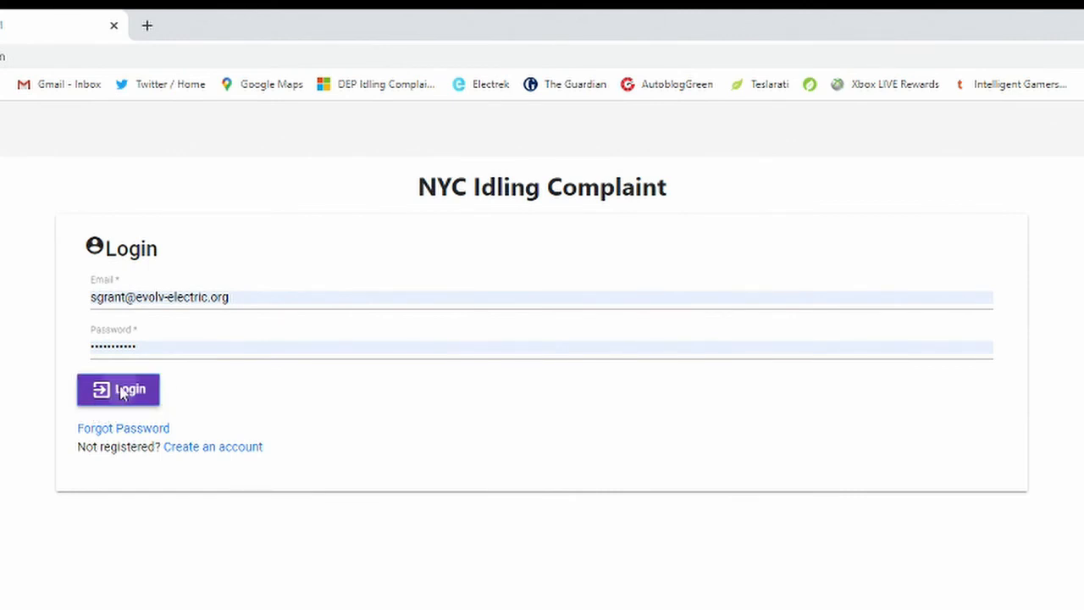